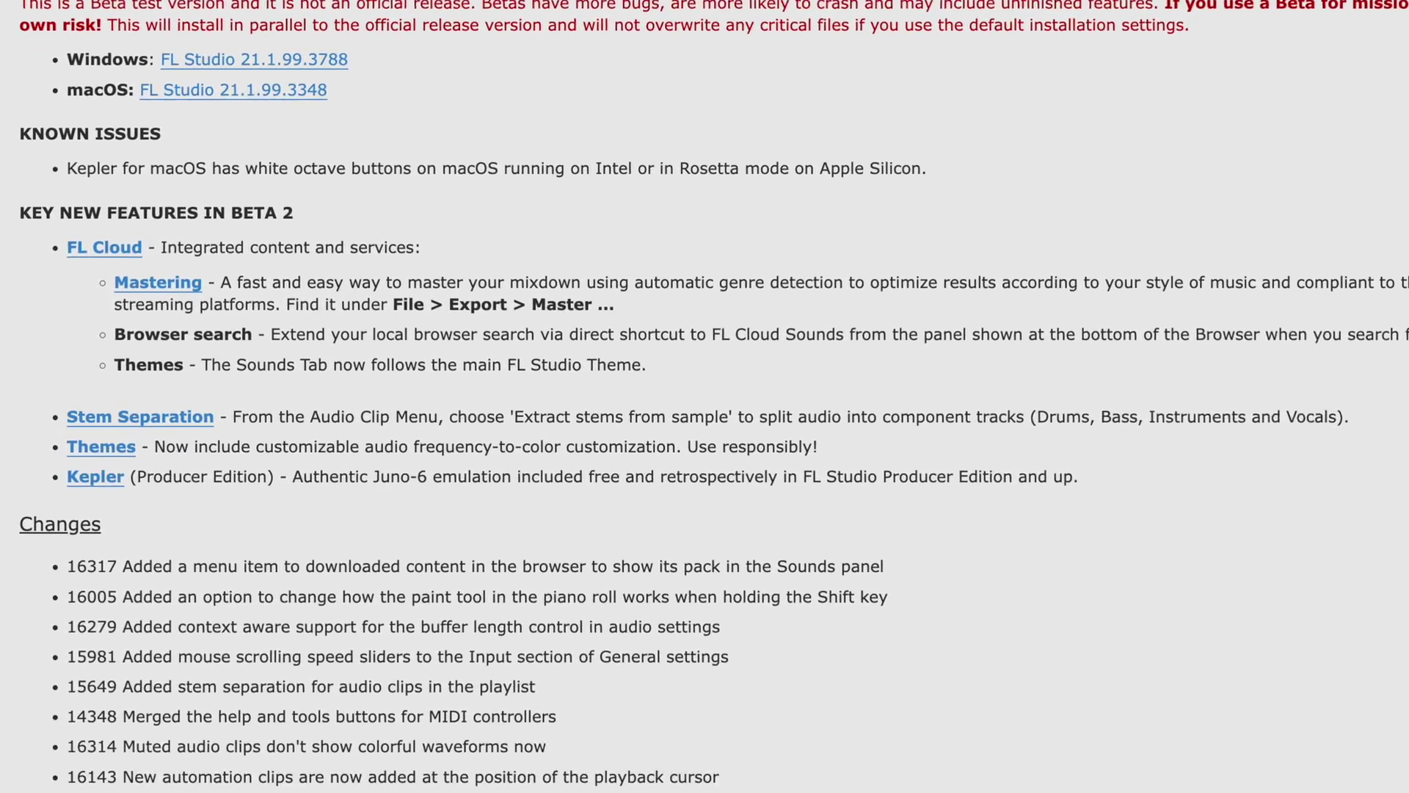
# Step: Highlight the Stem Separation release note about splitting audio into Drums, Bass, Instruments and Vocals
pyautogui.moveTo(1389, 416); pyautogui.dragTo(41, 401)
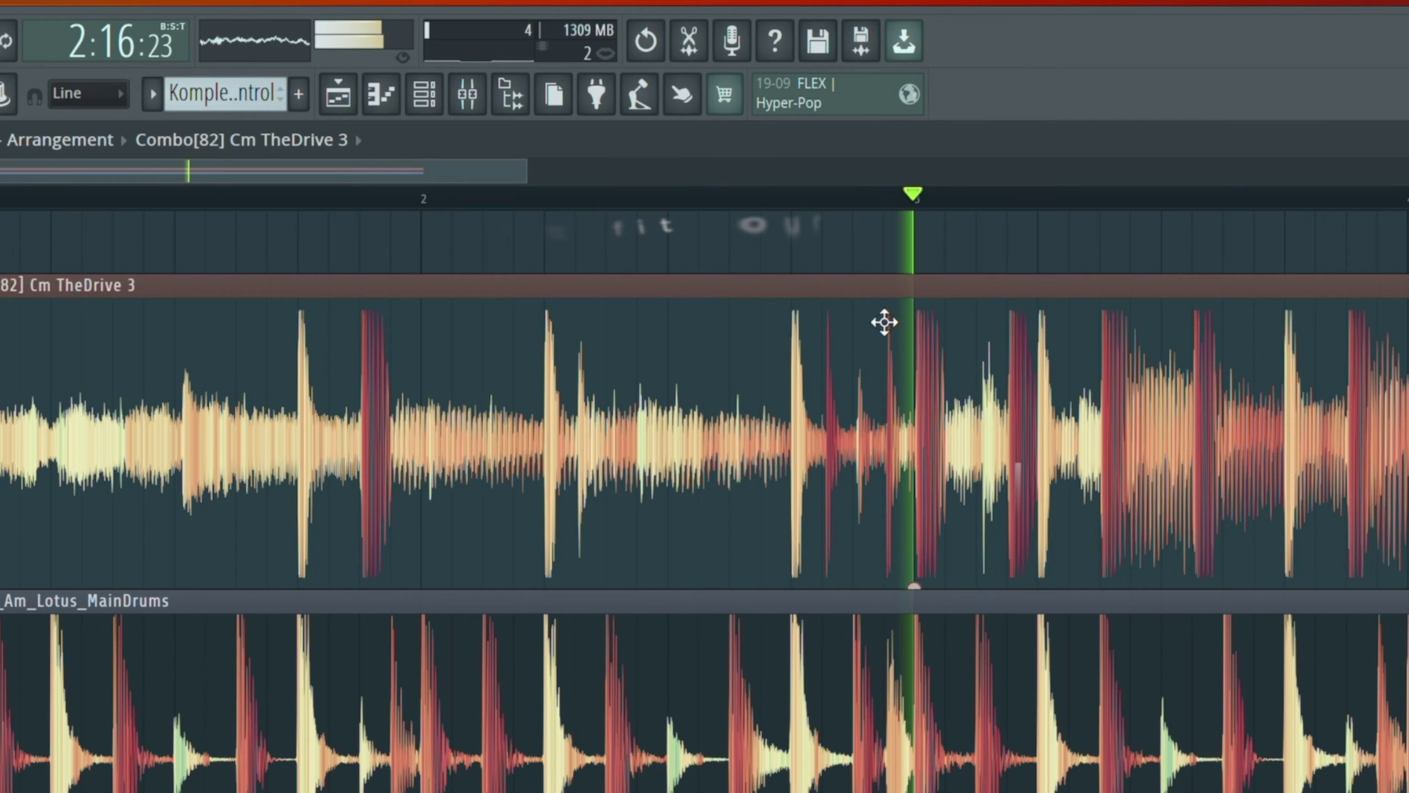
pyautogui.press('space')
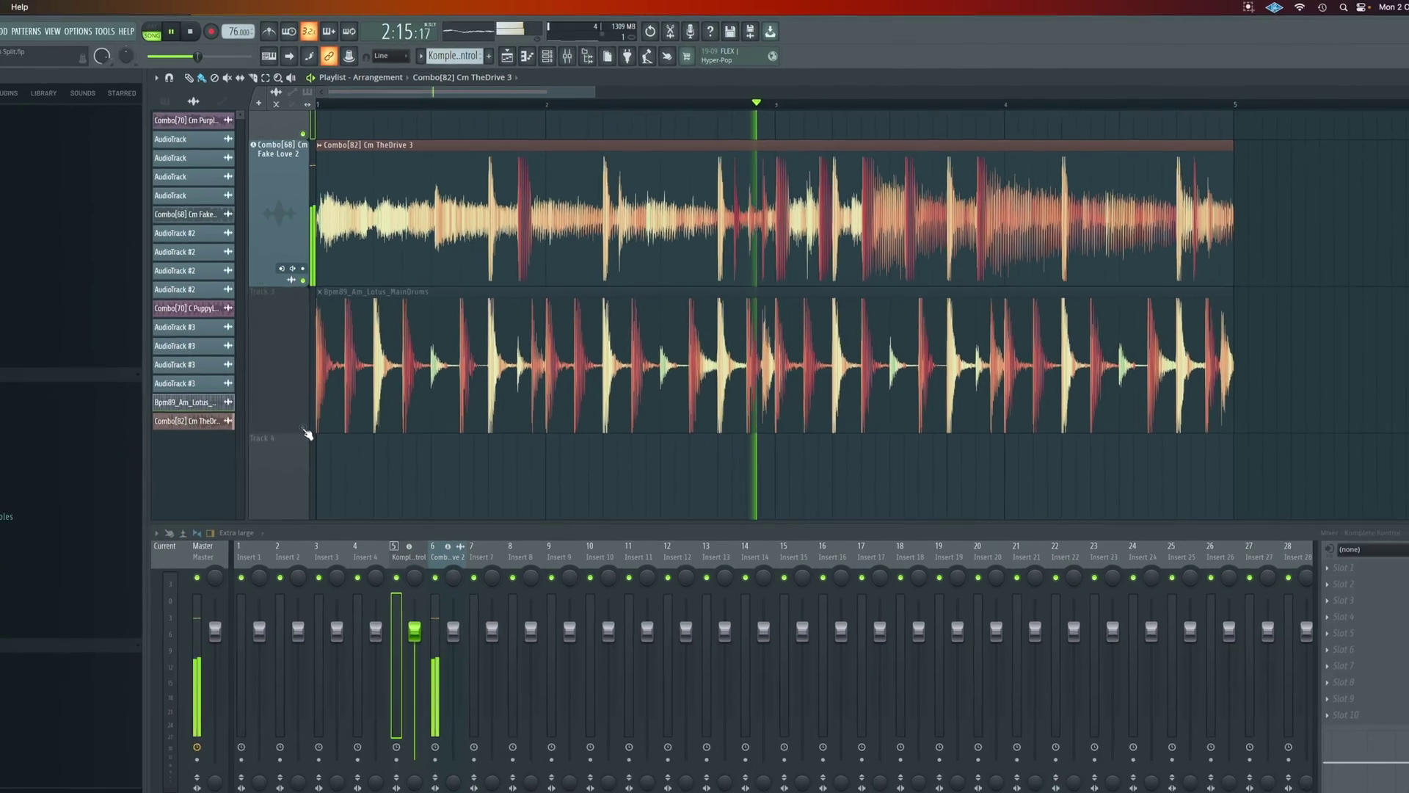
pyautogui.press('space')
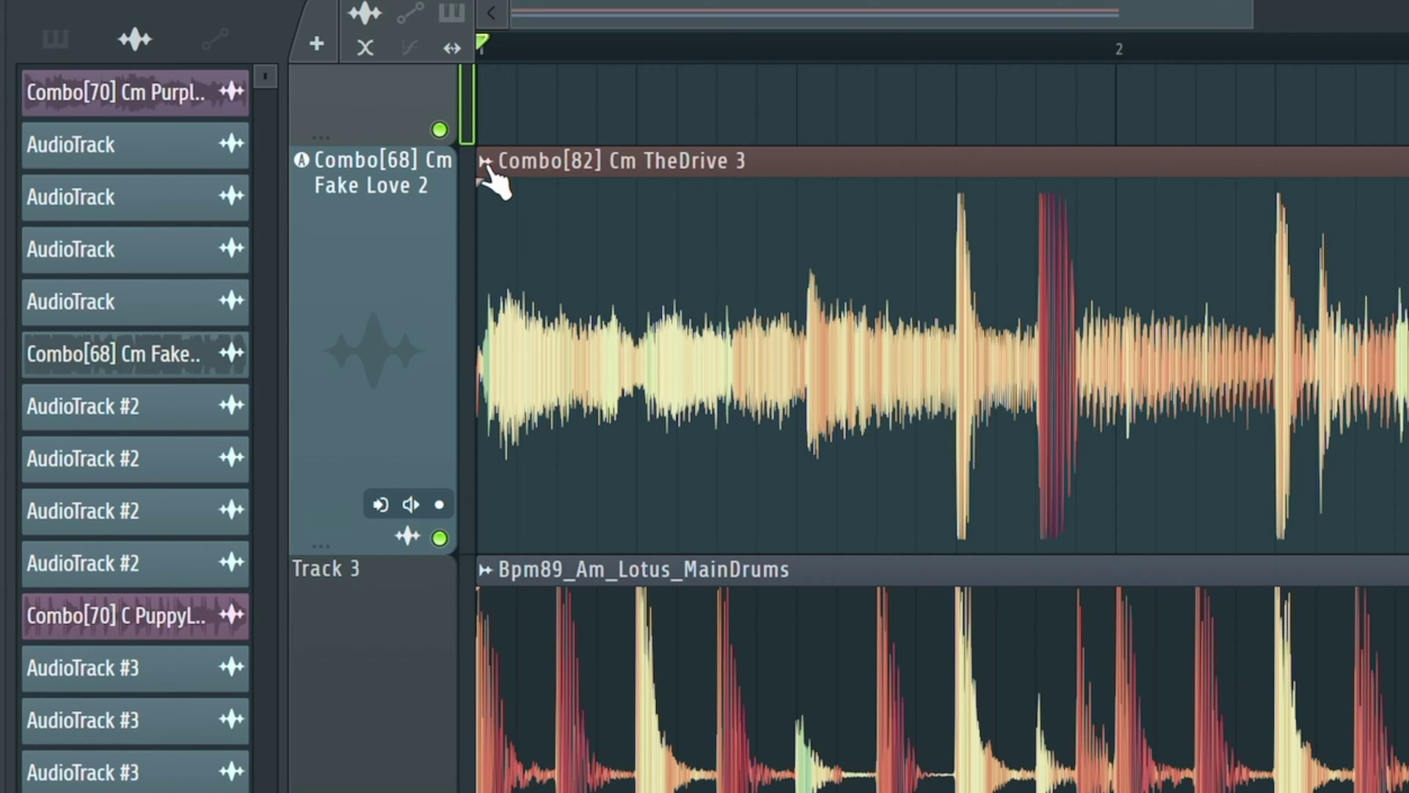
# Step: Extract all four stems from the Combo[82] Cm TheDrive 3 sample, muting the source track
pyautogui.click(486, 162)
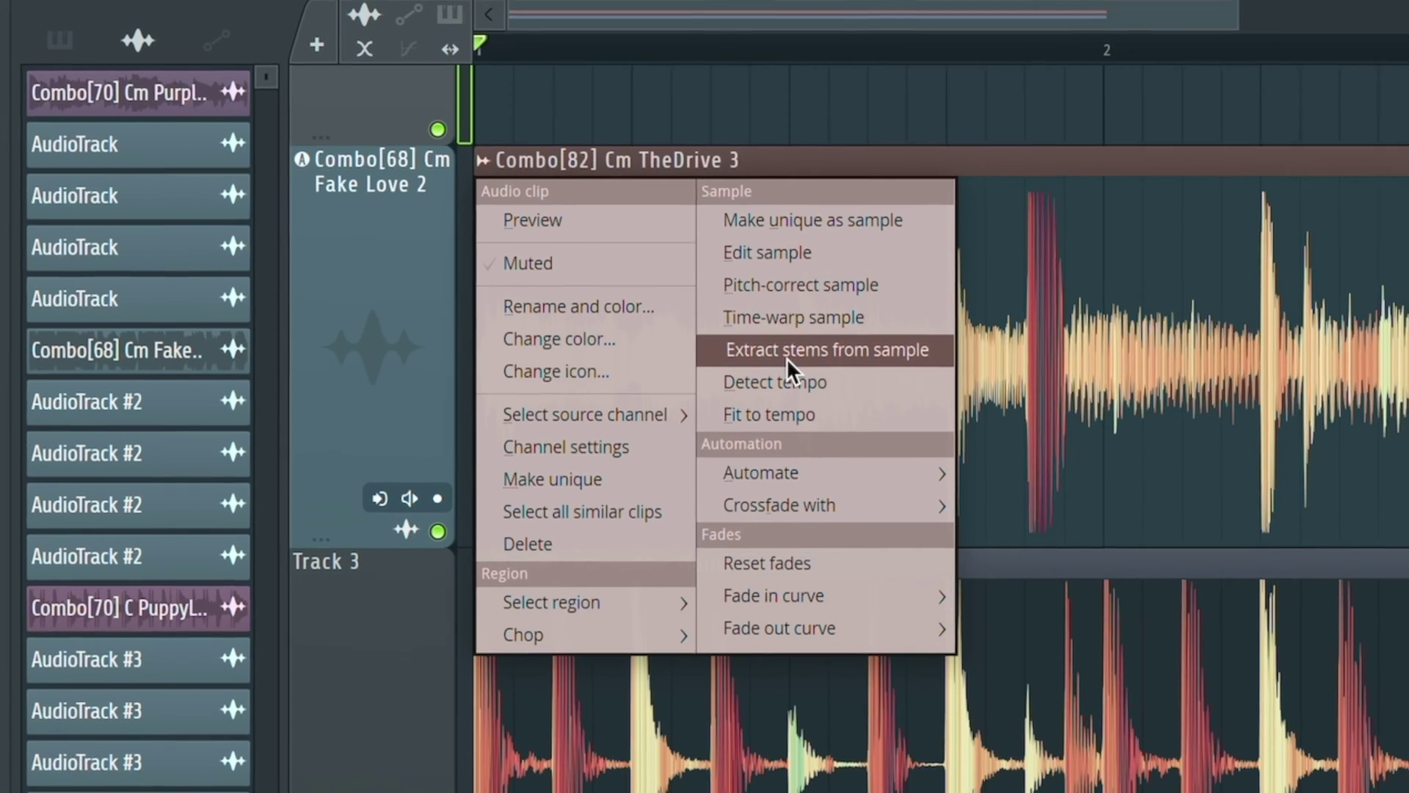
pyautogui.click(786, 358)
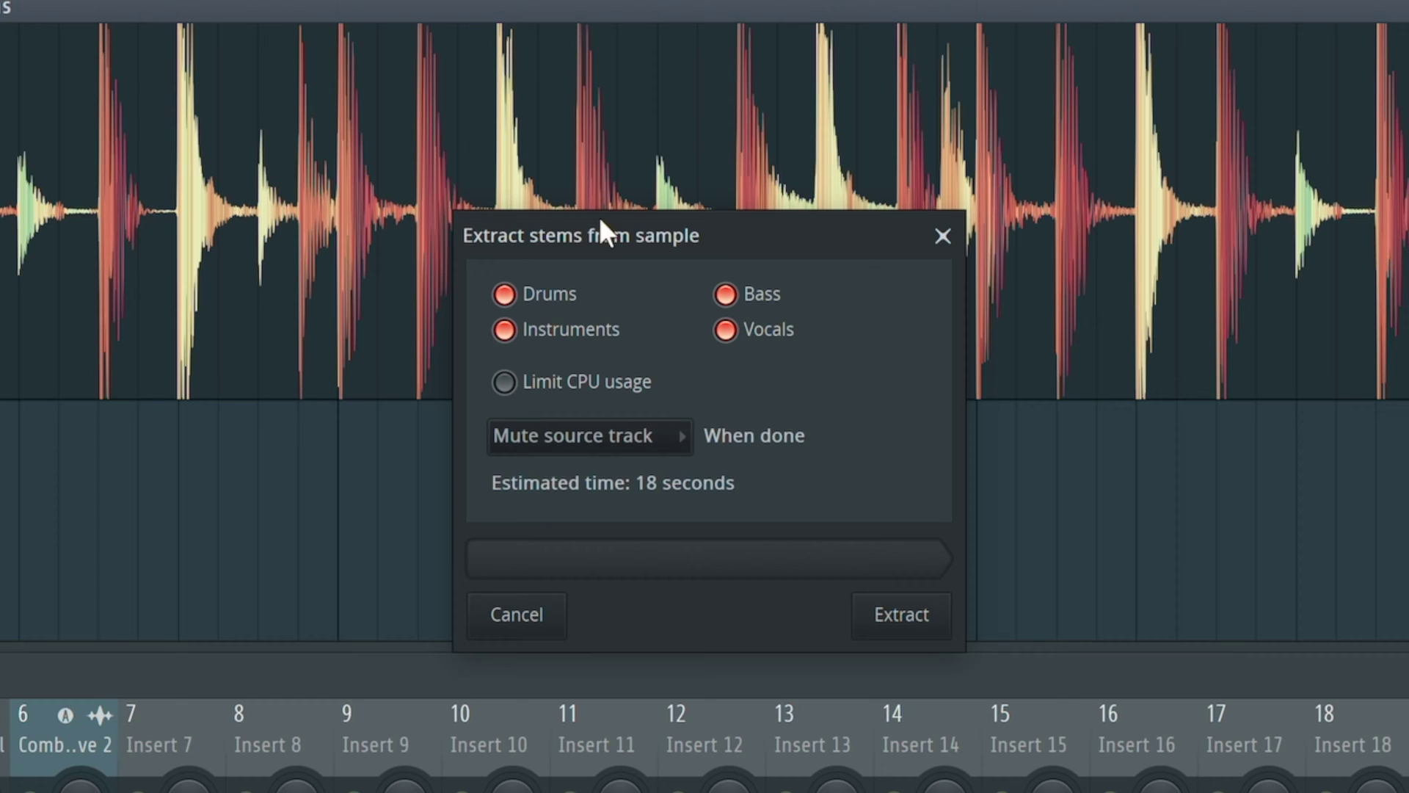
pyautogui.click(902, 615)
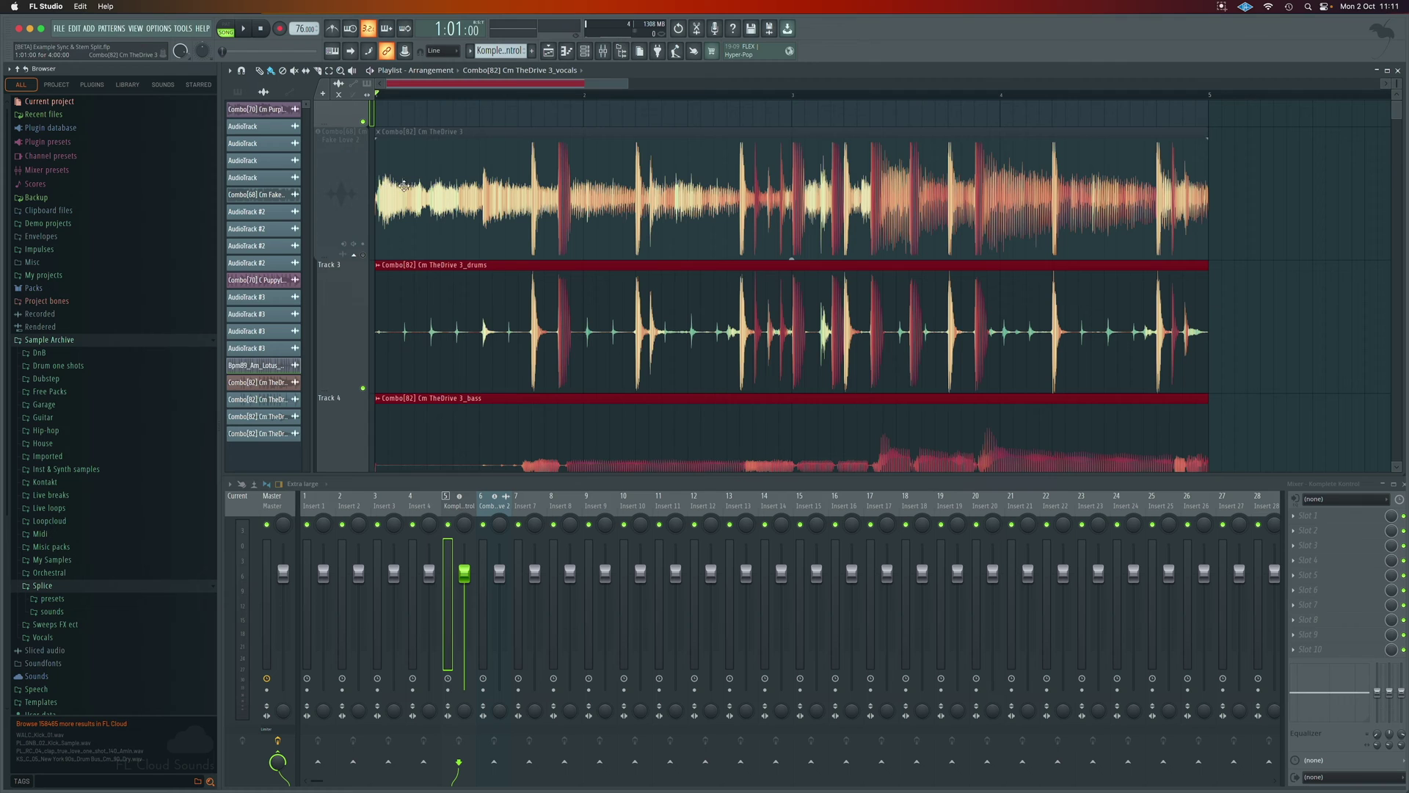
pyautogui.scroll(-2, 404, 187)
pyautogui.scroll(-1, 441, 192)
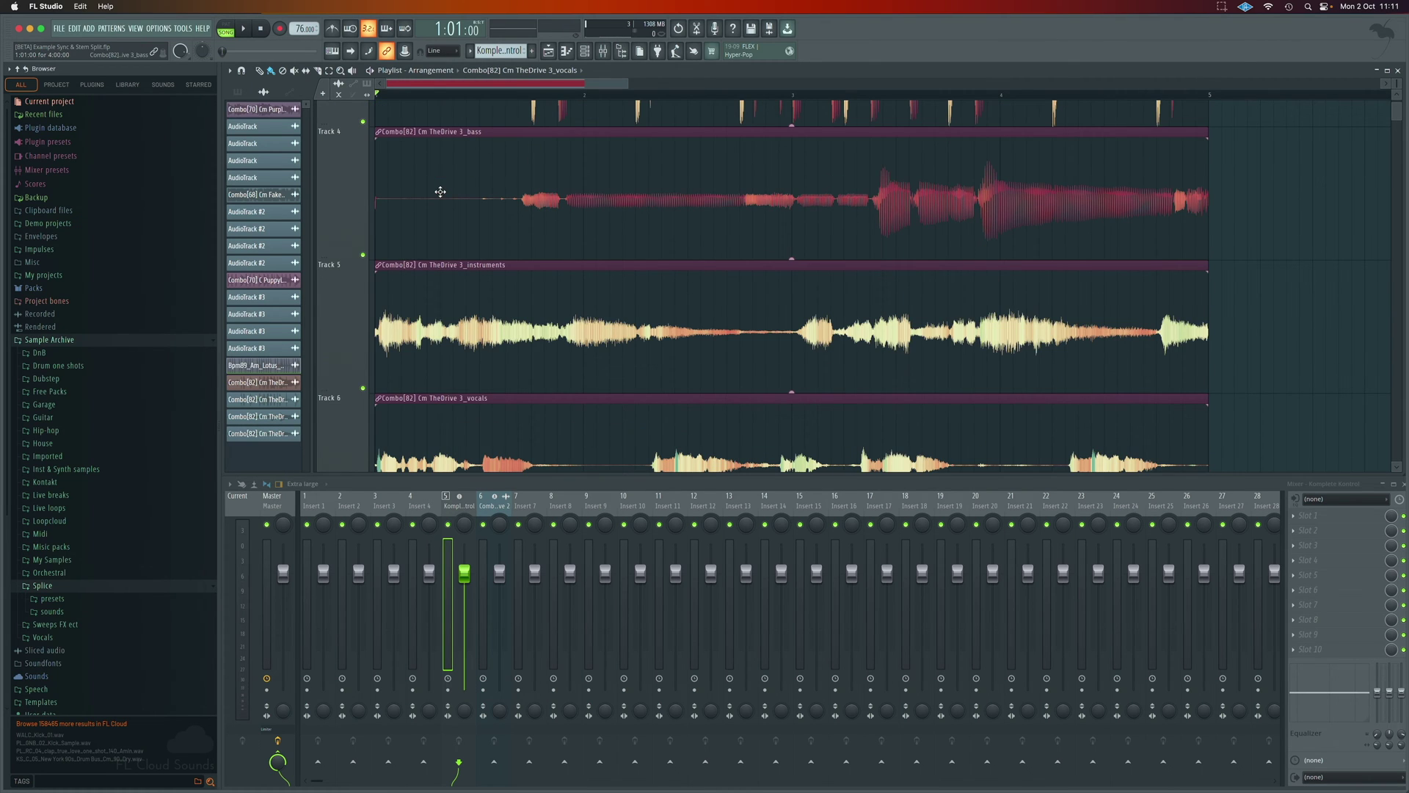
# Step: Play back the separated Combo[82] bass, instruments and vocals stem tracks
pyautogui.click(366, 260)
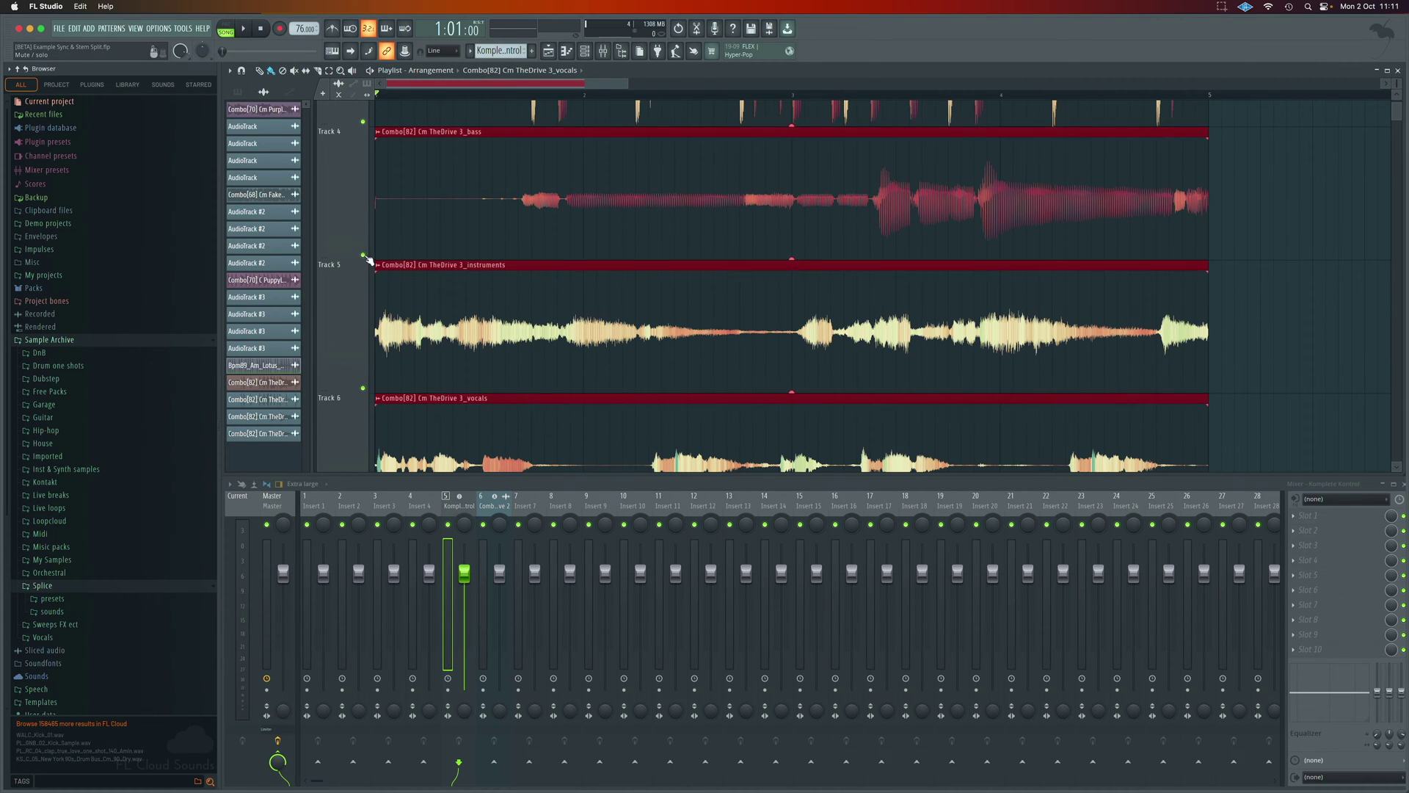